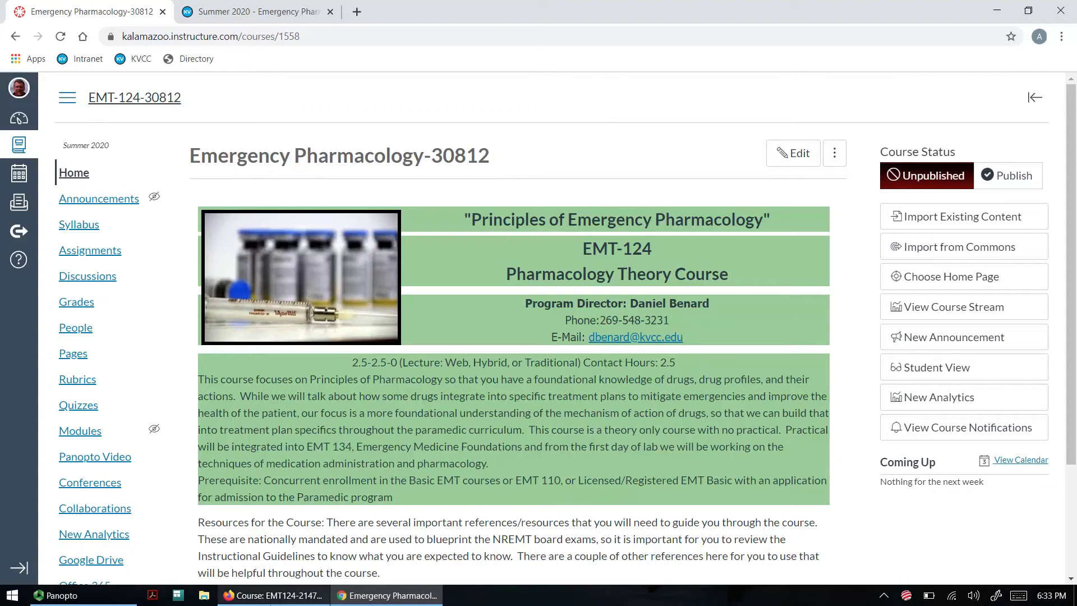
- Bring up the Moodle EMT124 course page with its embedded Pharmacology Introduction and Welcome video
click(274, 596)
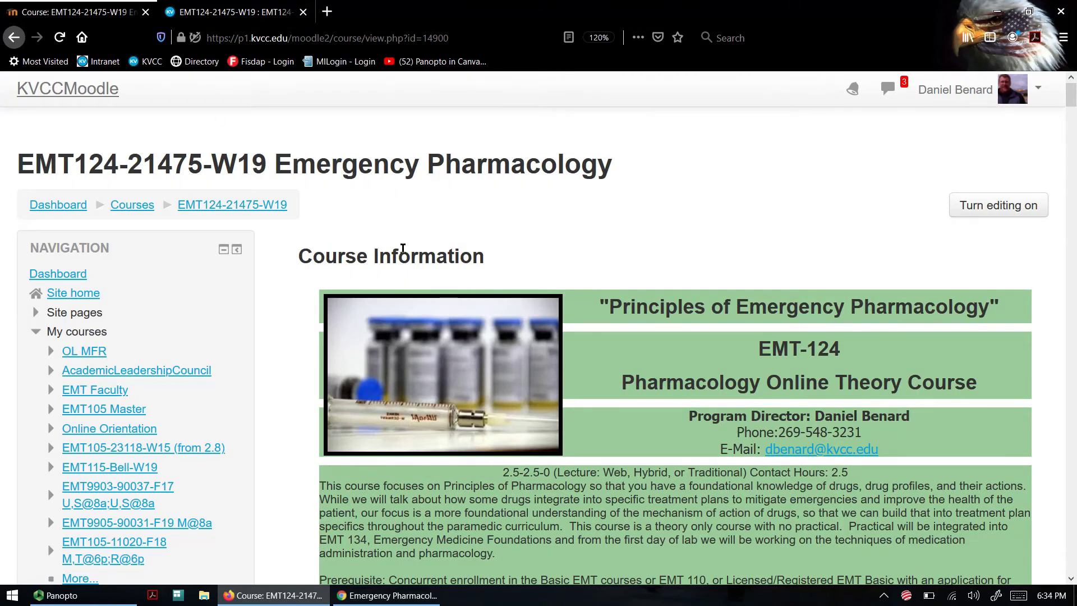
scroll(413, 261, down, 3)
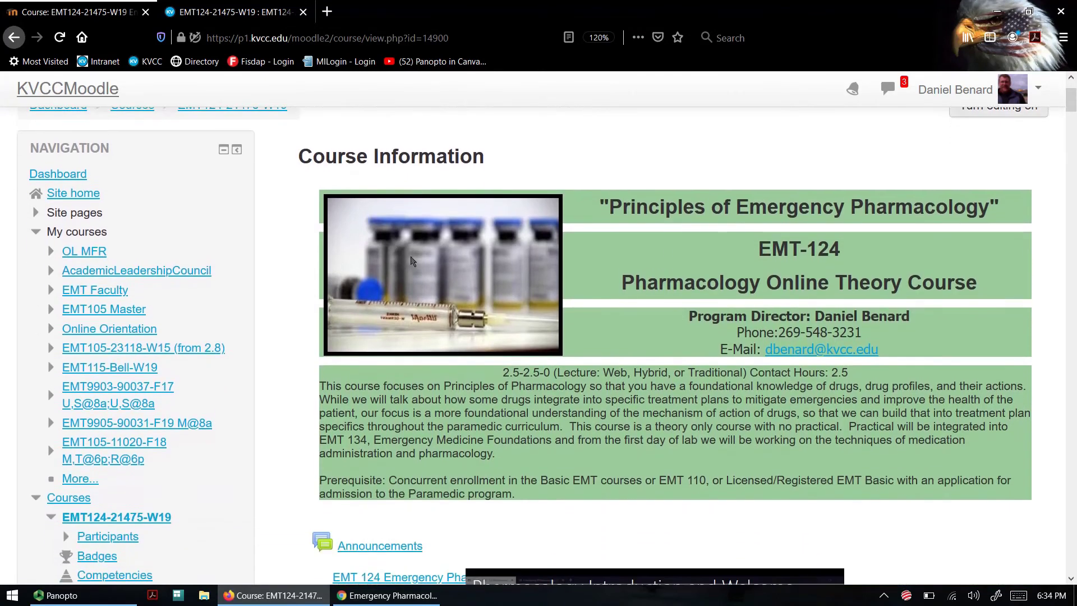
scroll(412, 261, down, 3)
scroll(412, 261, down, 3)
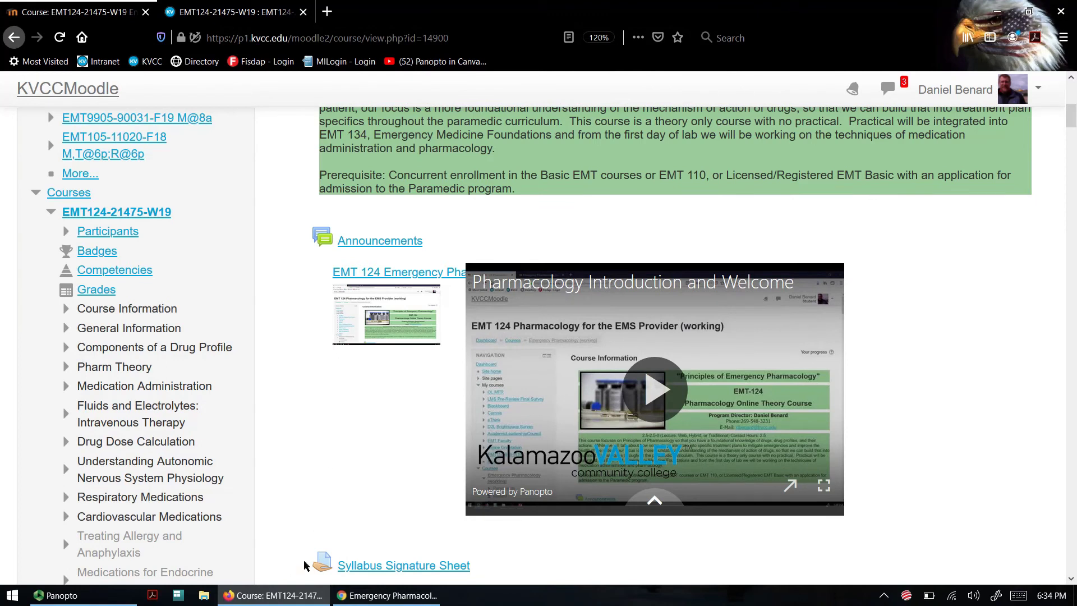
- Show the Canvas course's Panopto Video area with the empty Summer 2020 Emergency Pharmacology folder
click(387, 595)
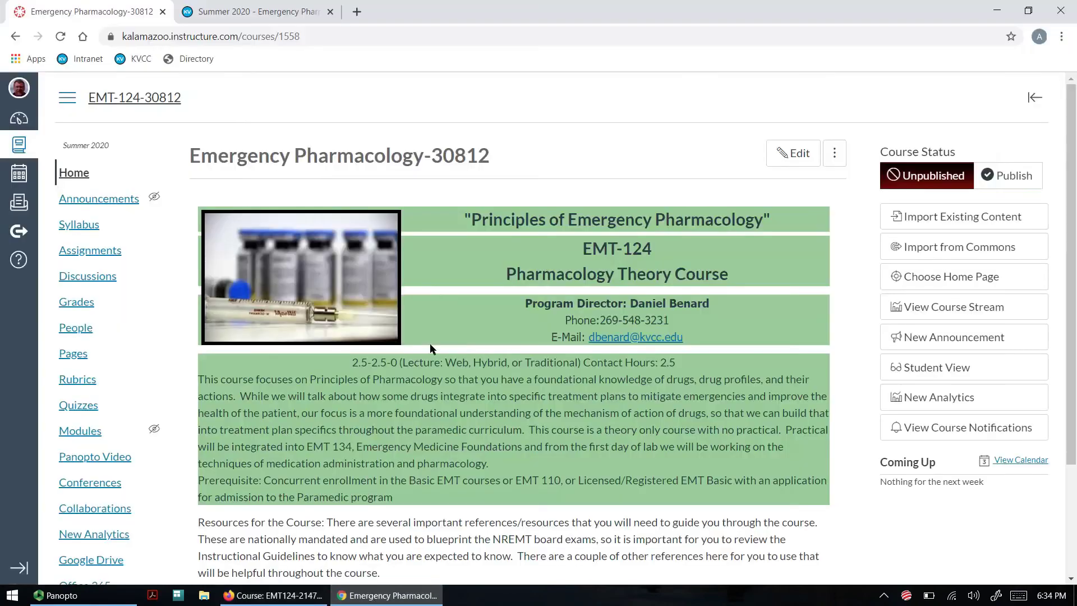
scroll(430, 344, down, 3)
scroll(431, 343, up, 3)
click(85, 461)
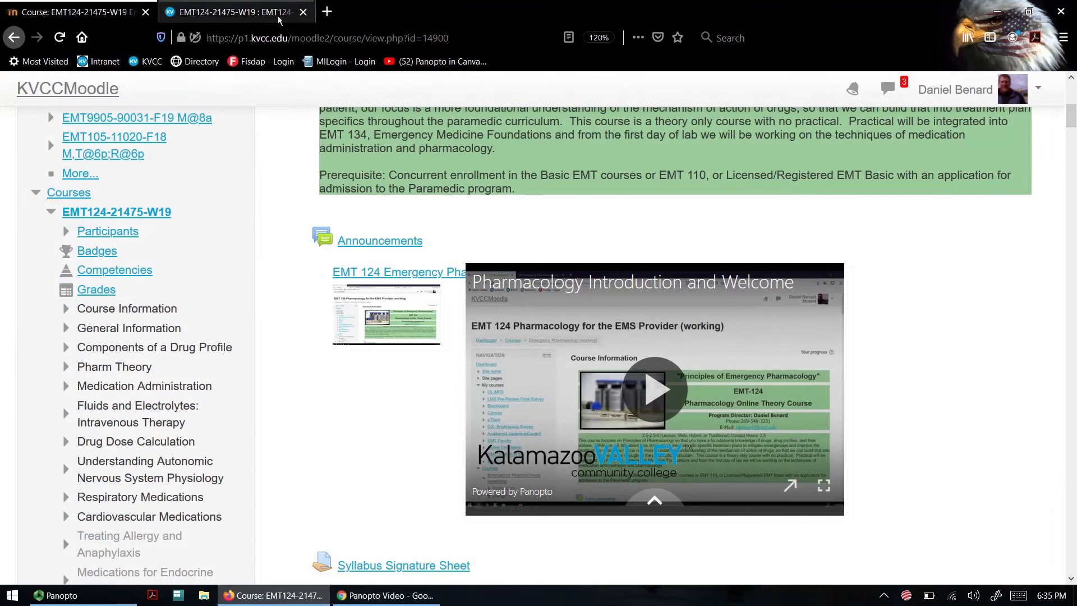
- Browse to the Summer 2020 folder in Panopto, then return to the EMT124-21475-W19 folder's video list
click(275, 16)
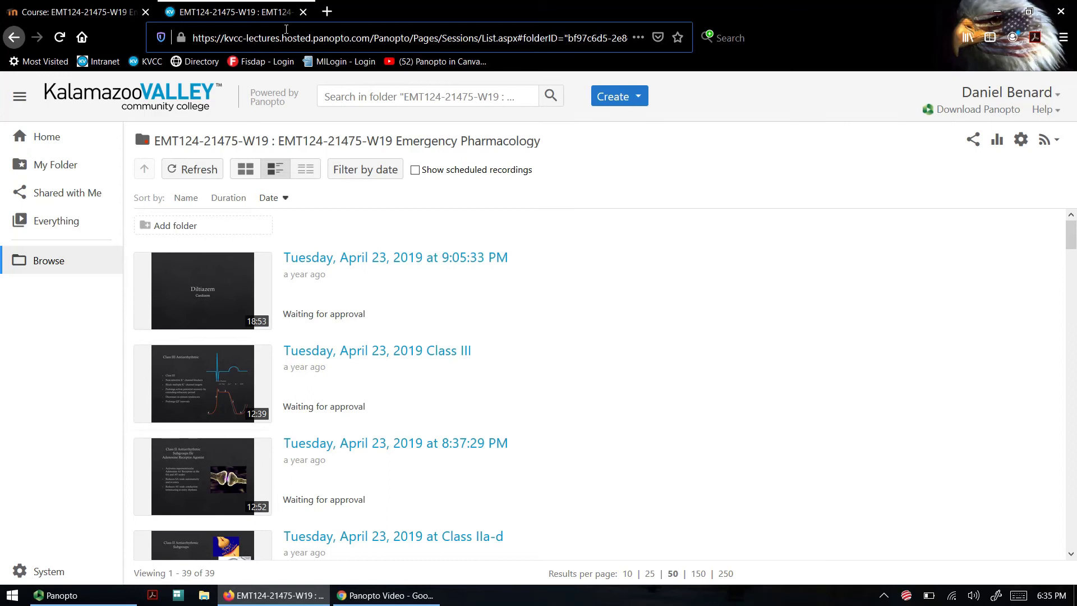
key(alt+Tab)
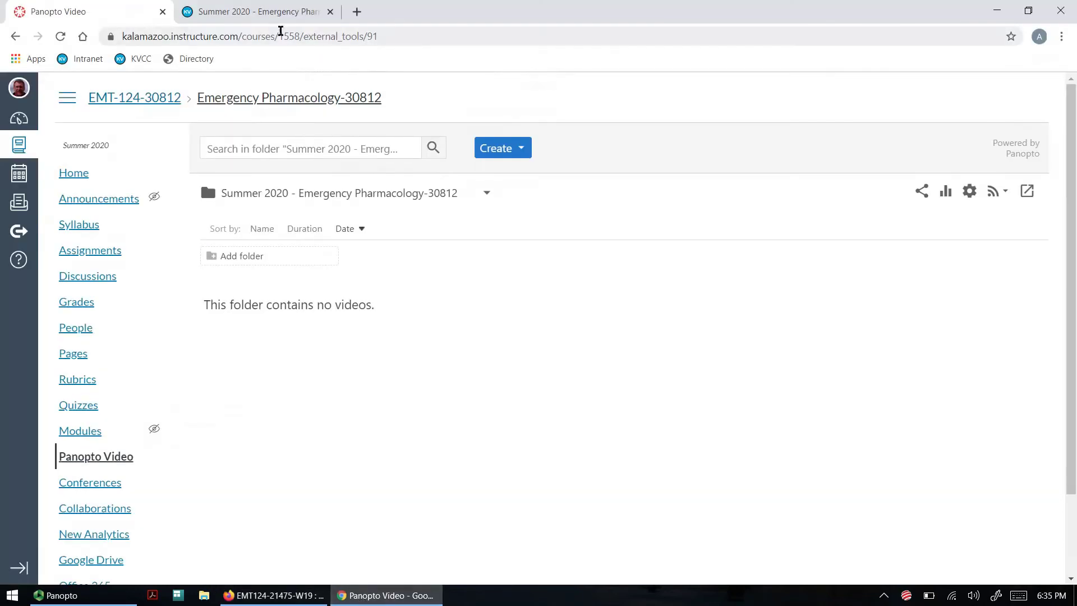
click(277, 12)
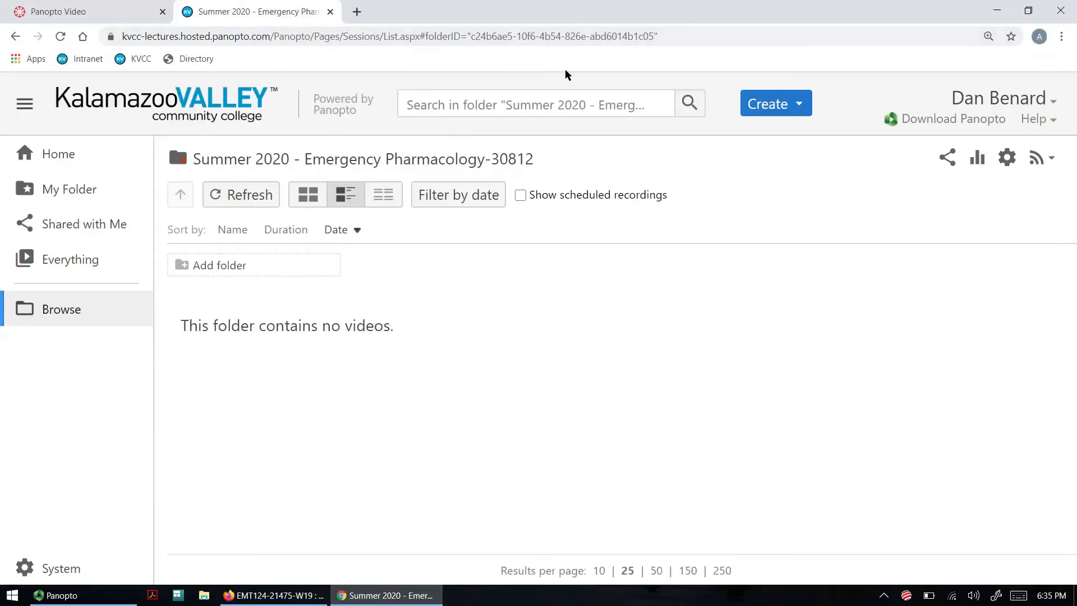
click(82, 312)
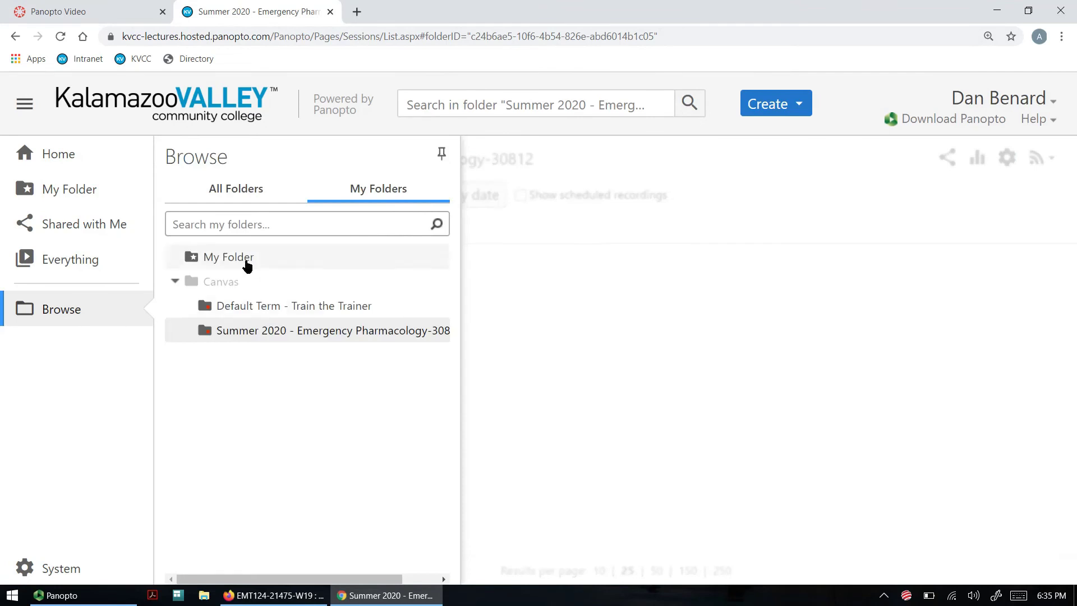
click(334, 331)
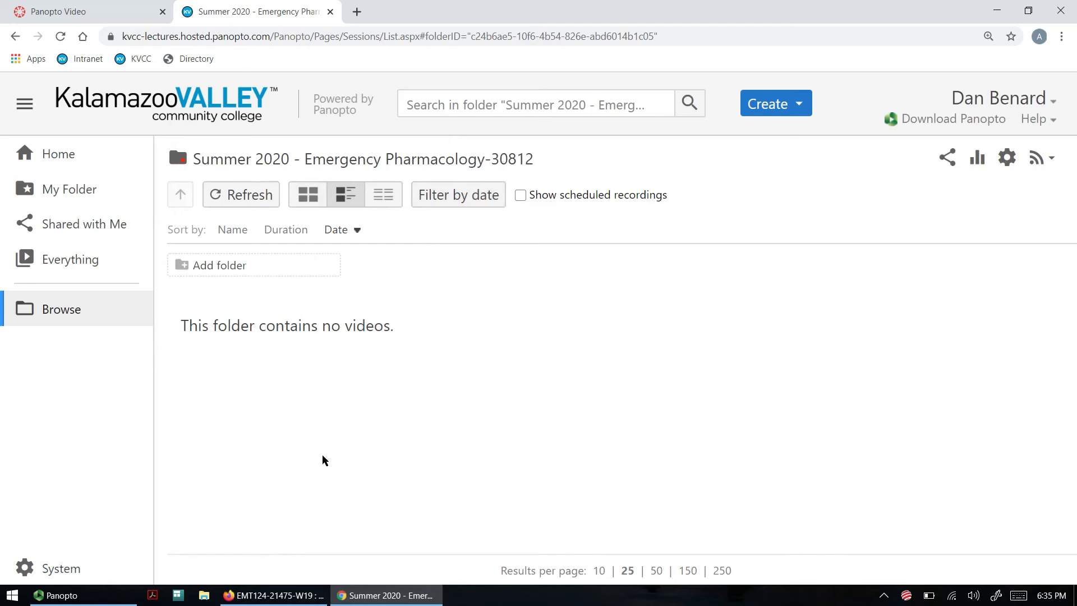
click(278, 595)
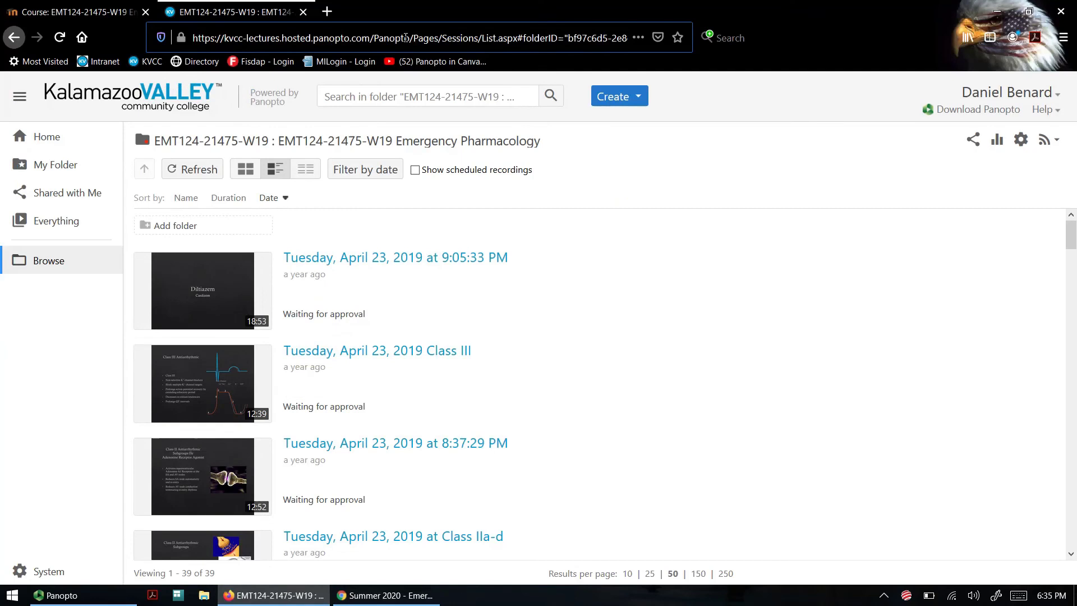
mouse_move(589, 471)
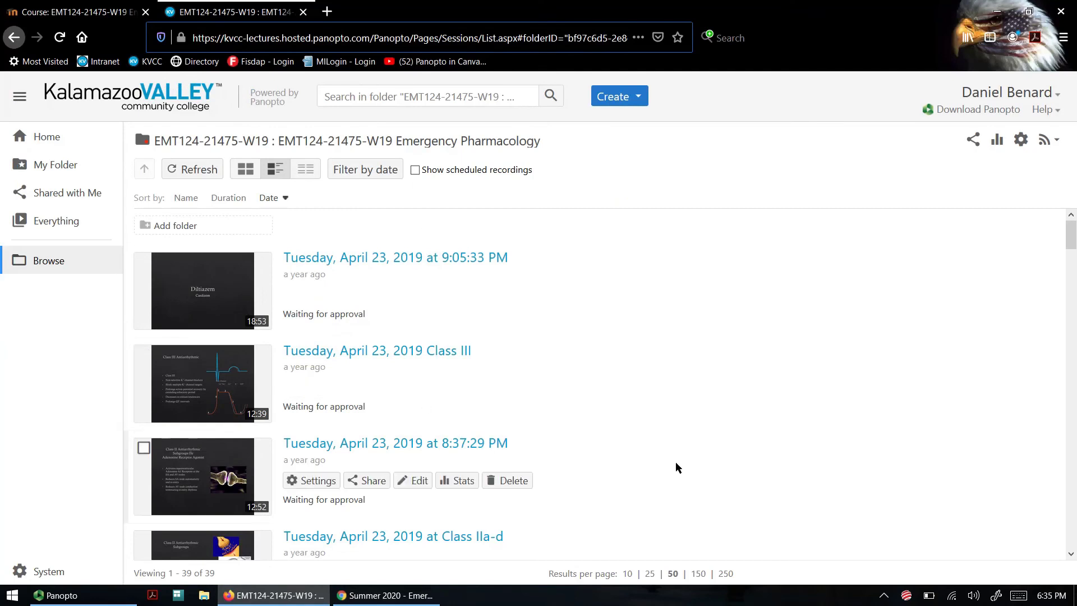
scroll(648, 460, down, 2)
scroll(648, 456, down, 2)
scroll(648, 457, up, 2)
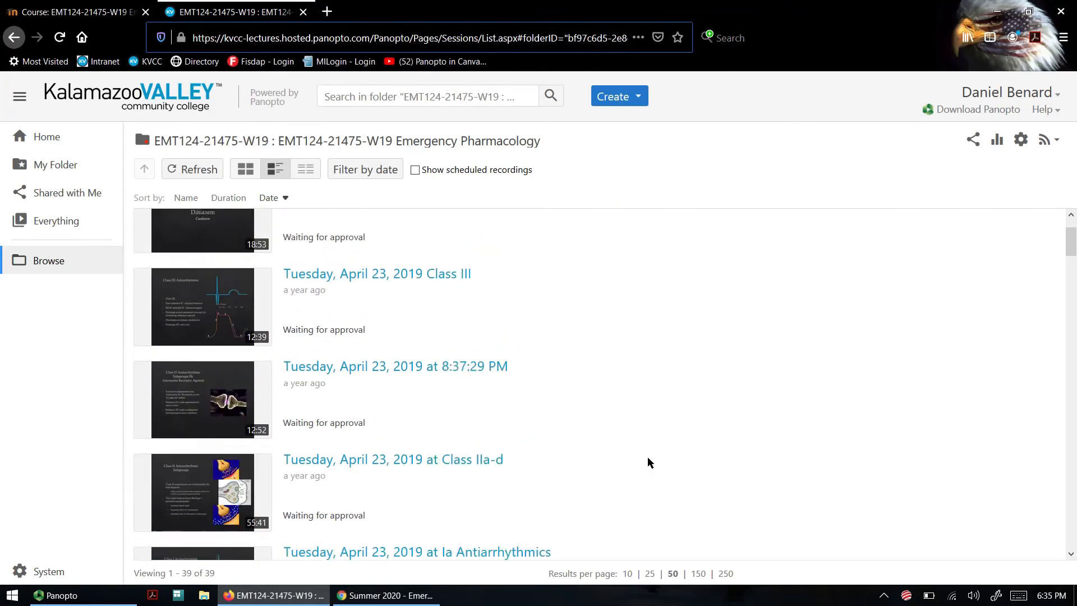
scroll(647, 457, up, 2)
scroll(645, 452, down, 1)
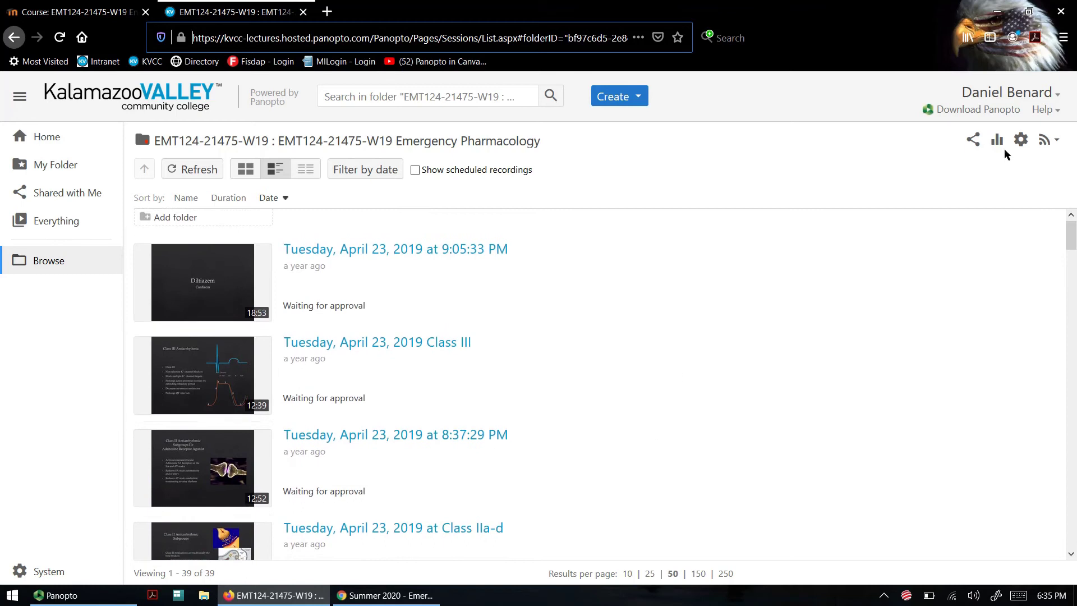
click(1021, 139)
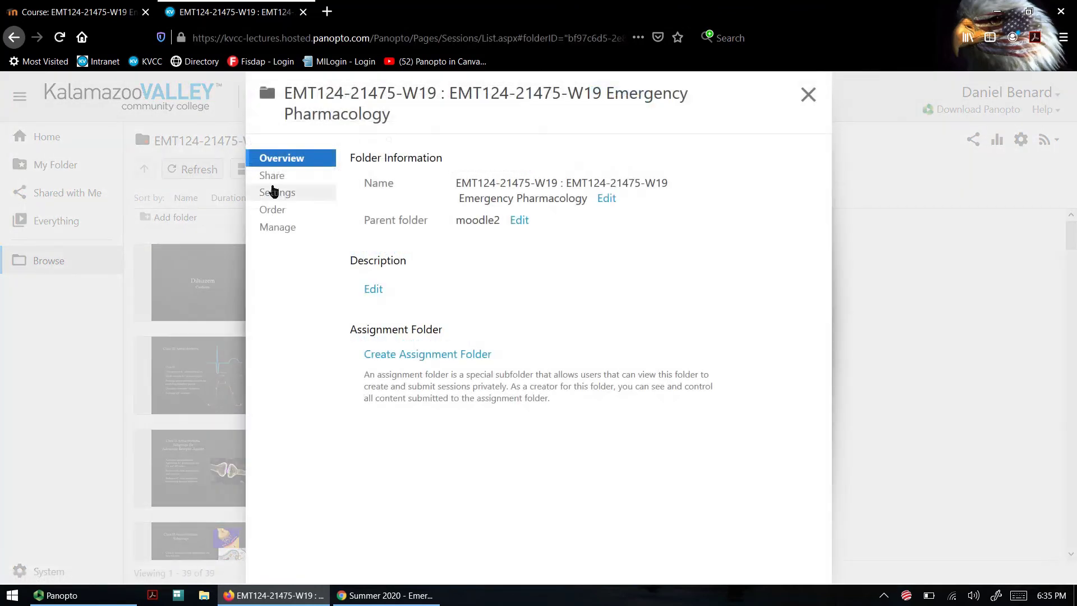
click(272, 176)
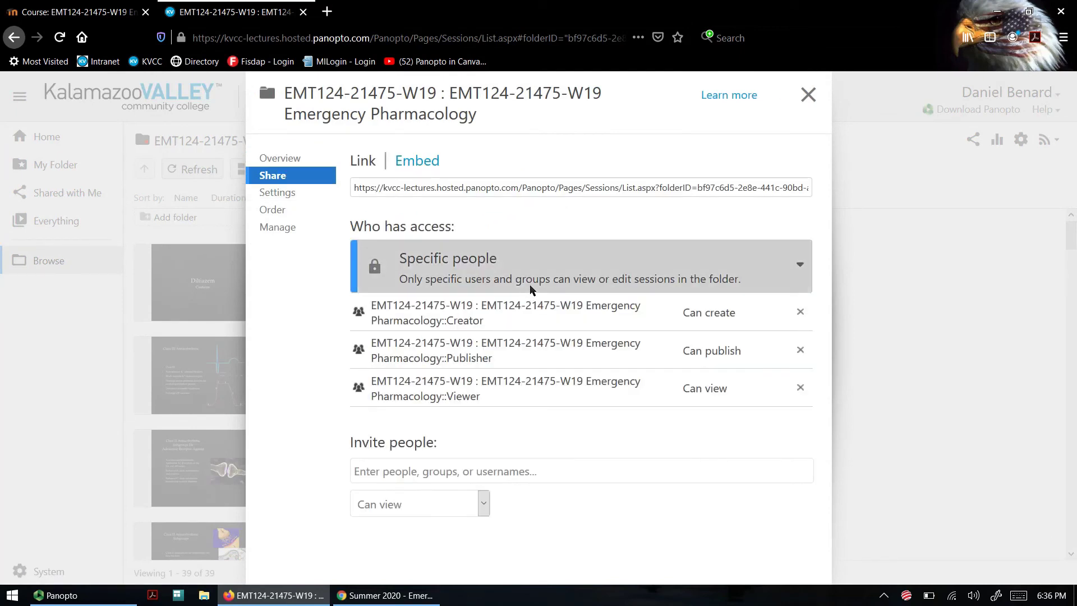
click(472, 505)
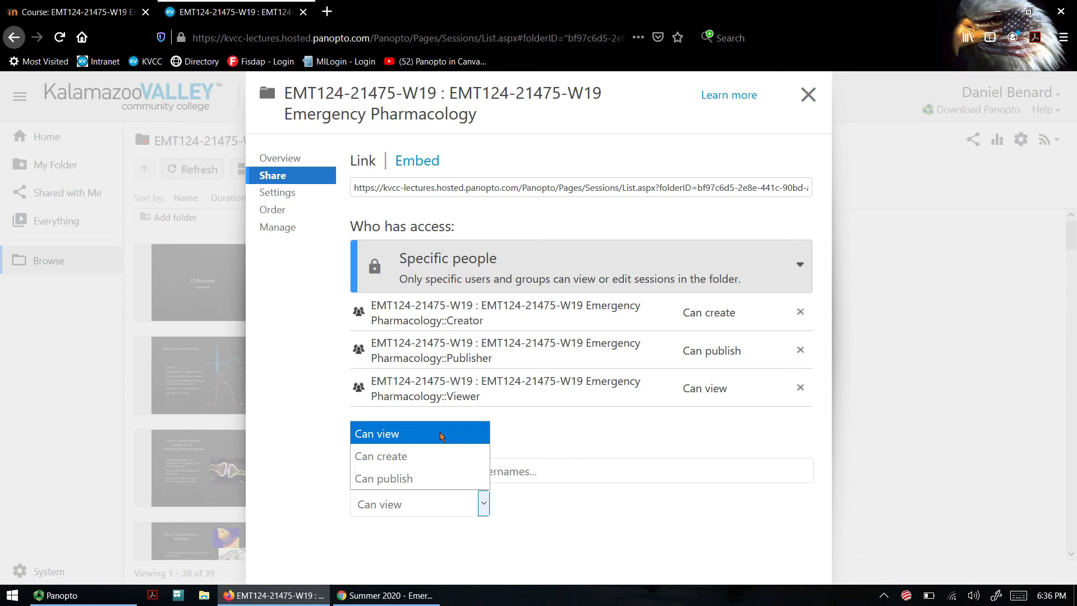
click(448, 459)
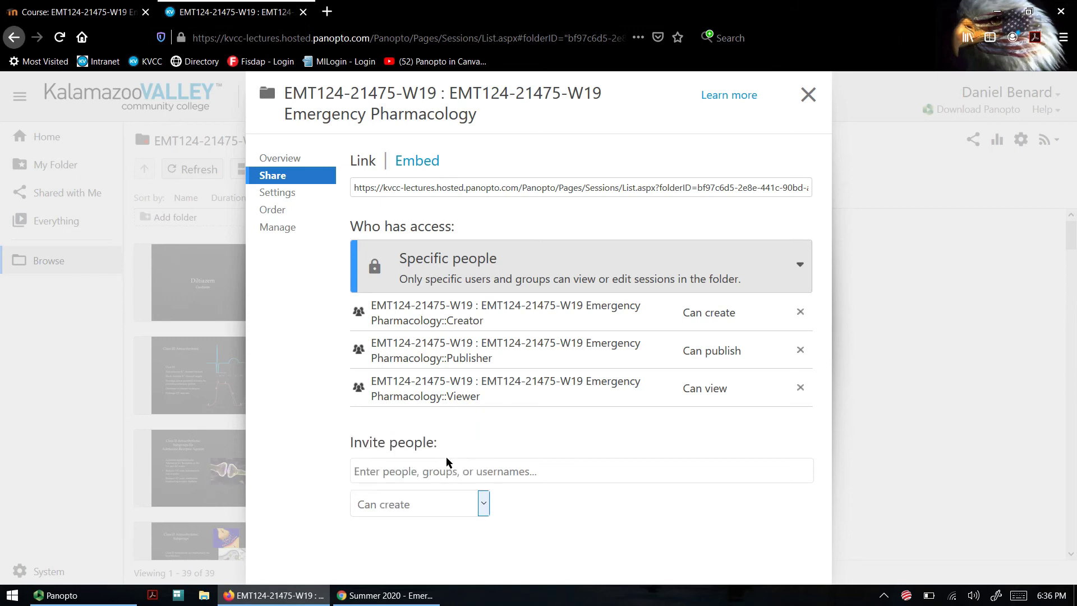
click(444, 473)
text(db)
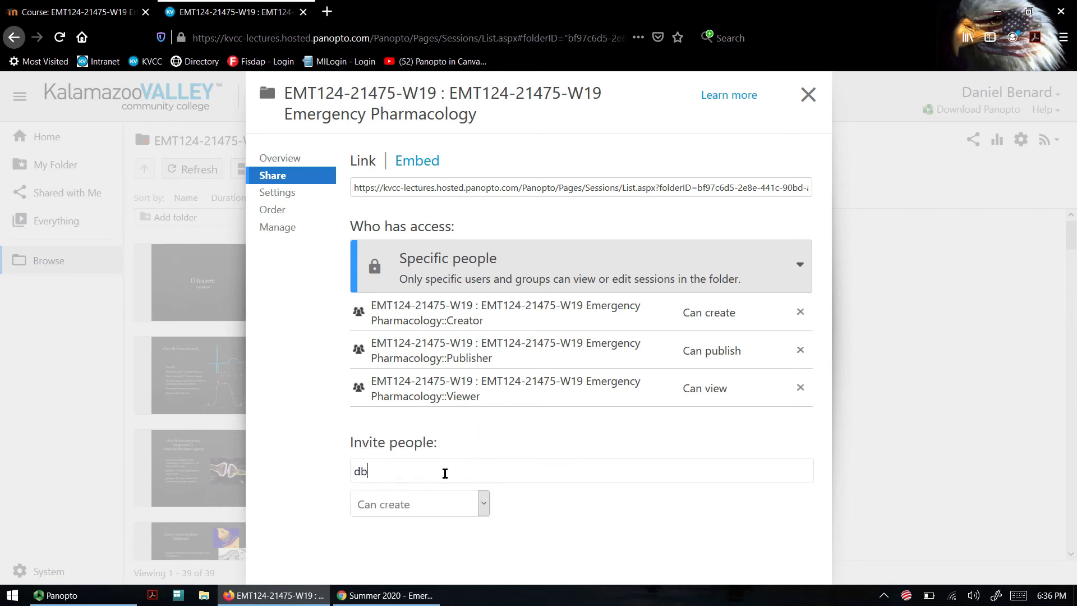
text(enard)
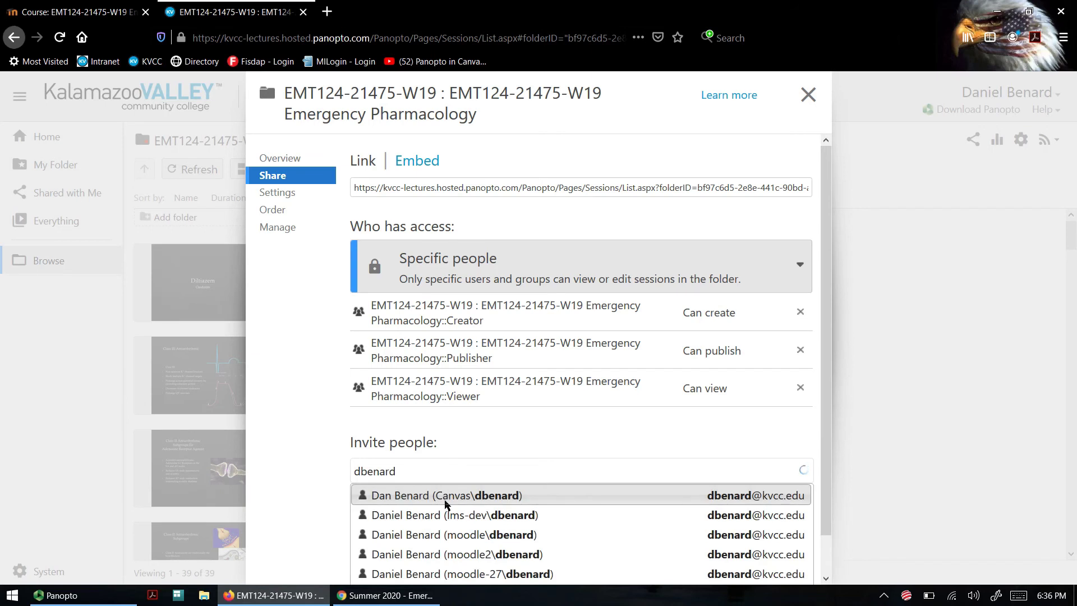
click(446, 498)
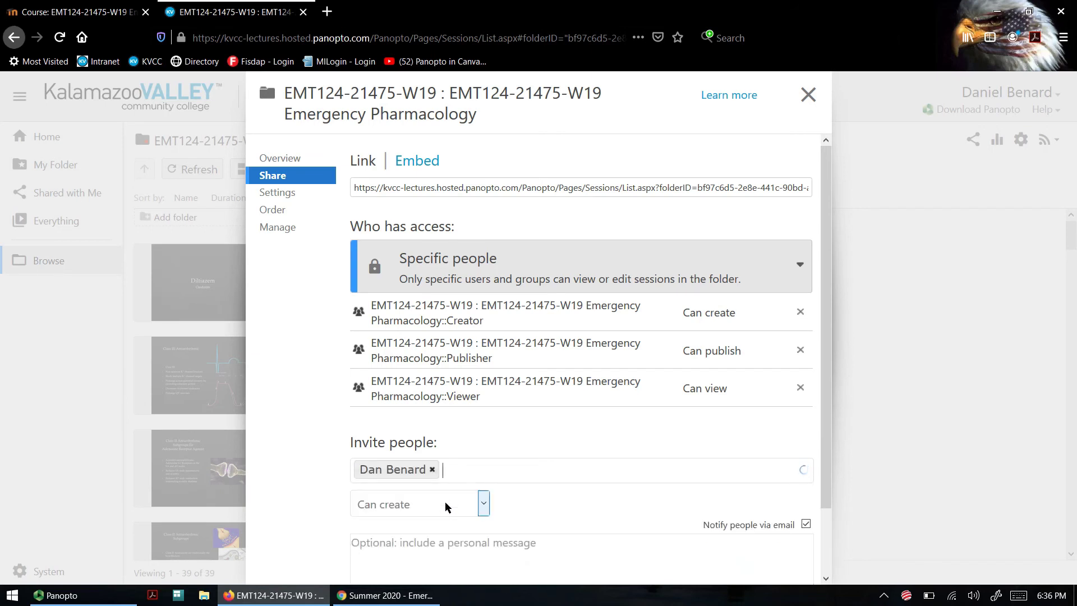
scroll(446, 506, down, 2)
scroll(447, 505, down, 2)
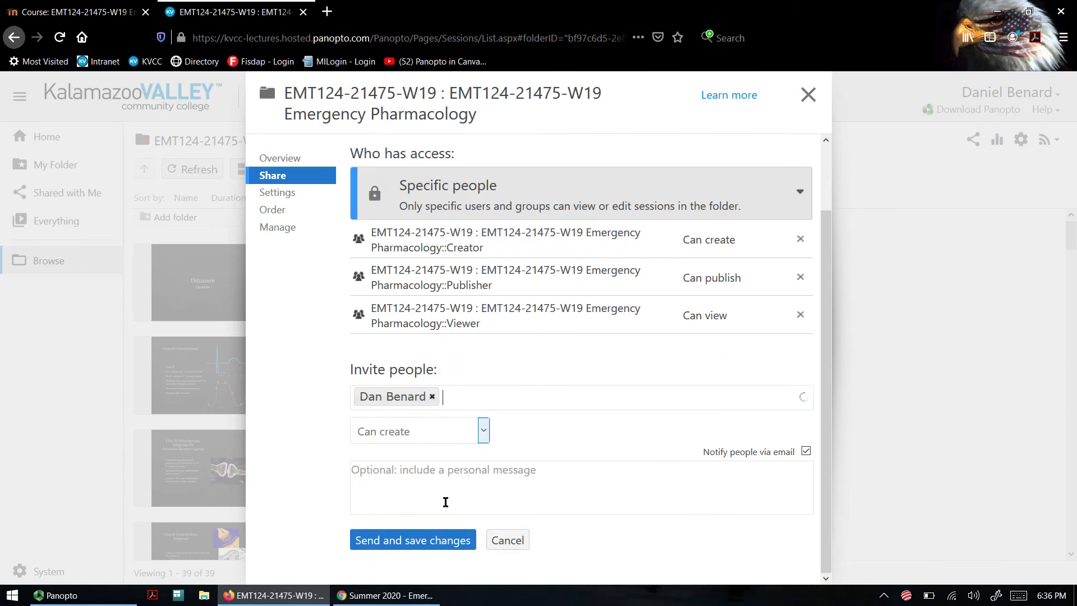
click(427, 546)
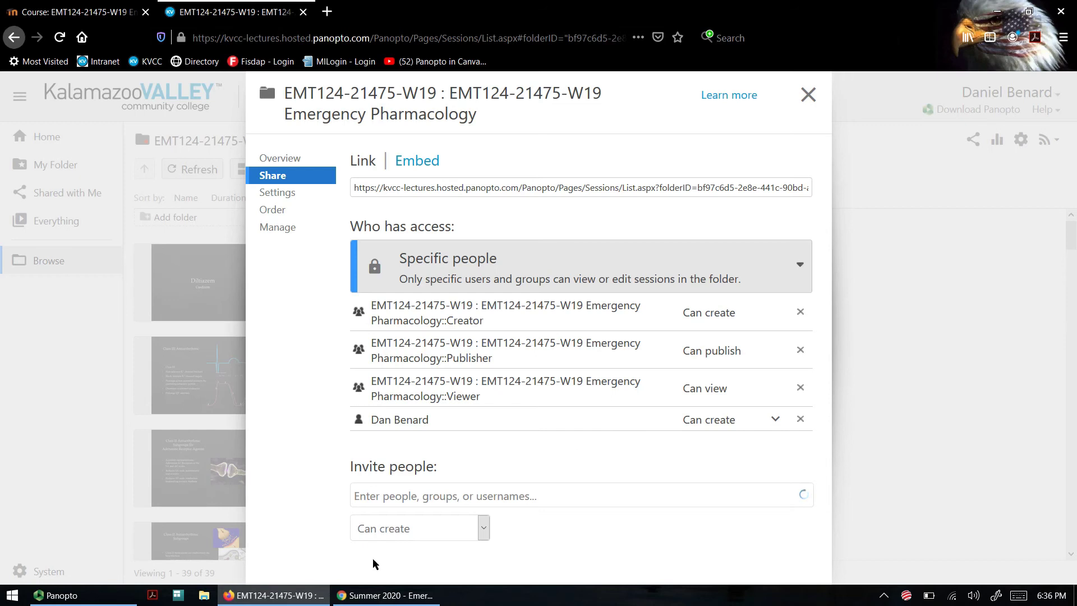
click(384, 595)
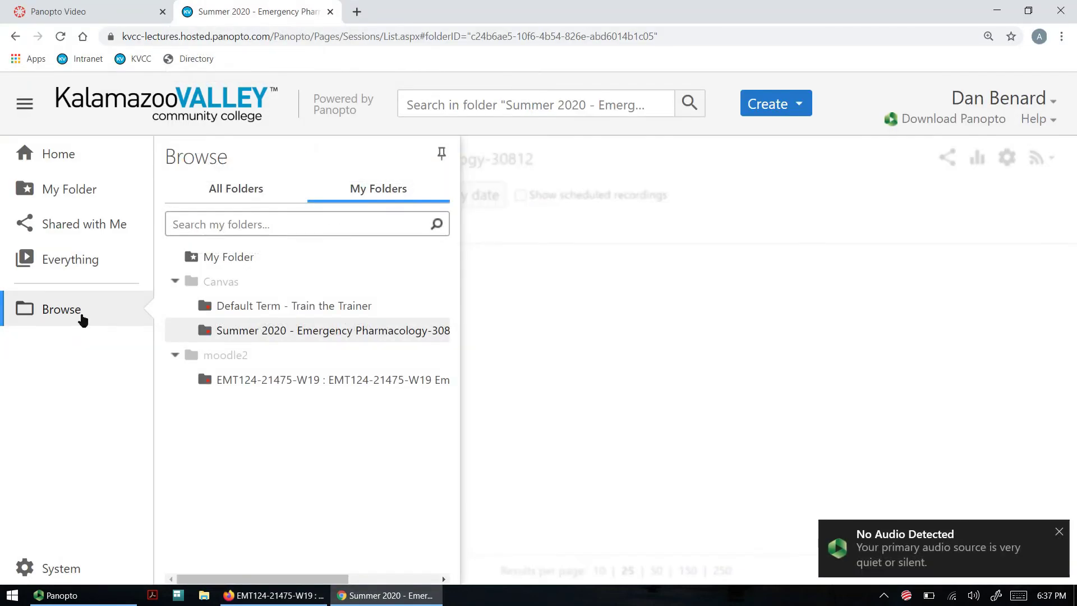
- List all 39 EMT124 videos at 50 per page and bring up Pharmacology Introduction and Welcome's settings
click(294, 387)
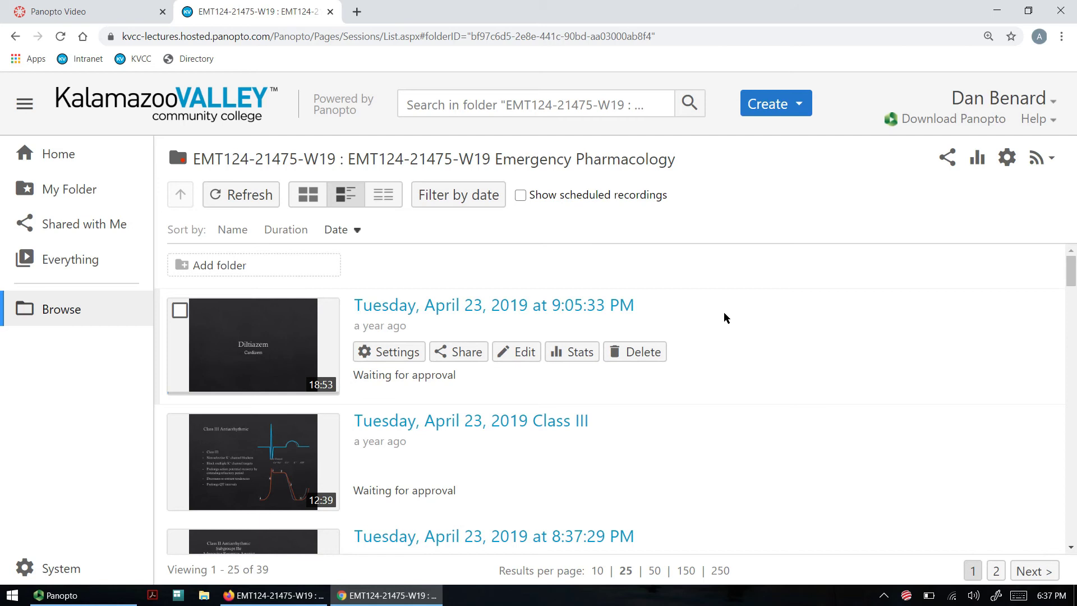
scroll(725, 316, down, 5)
scroll(725, 316, down, 5)
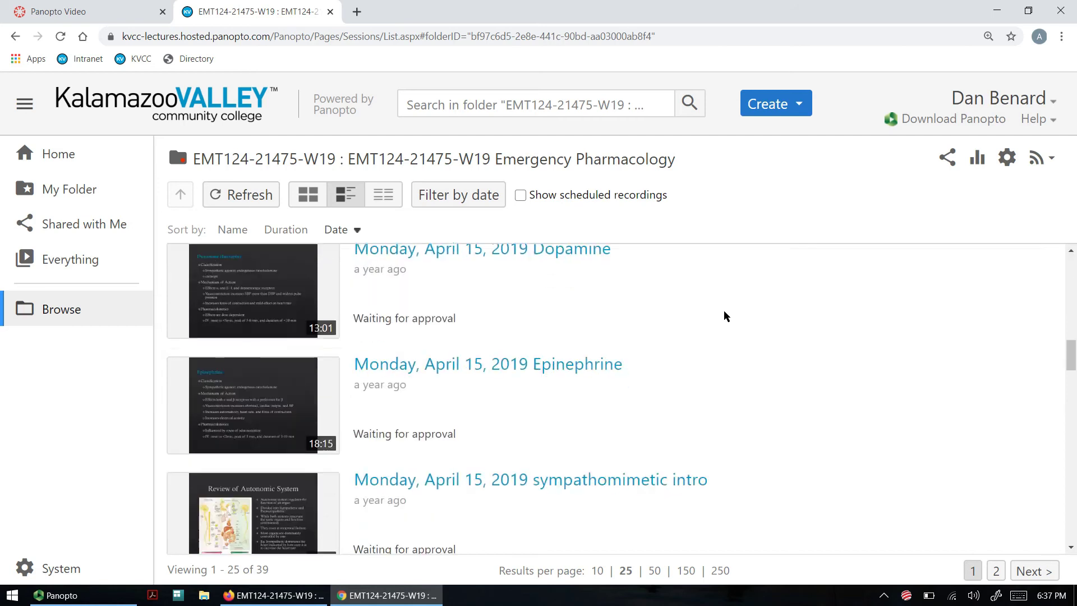
scroll(726, 316, down, 5)
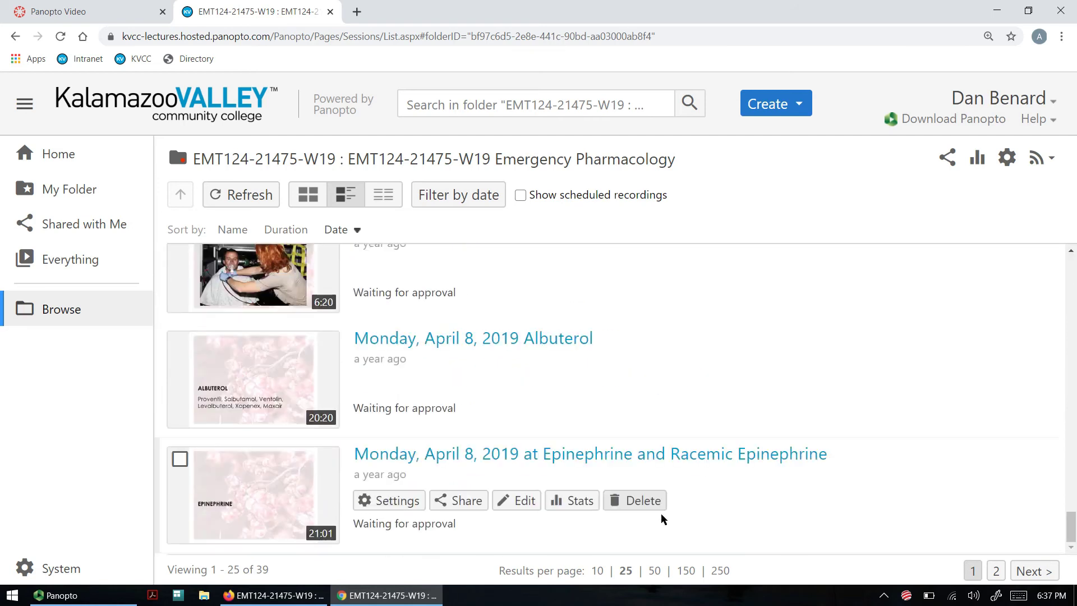
click(655, 570)
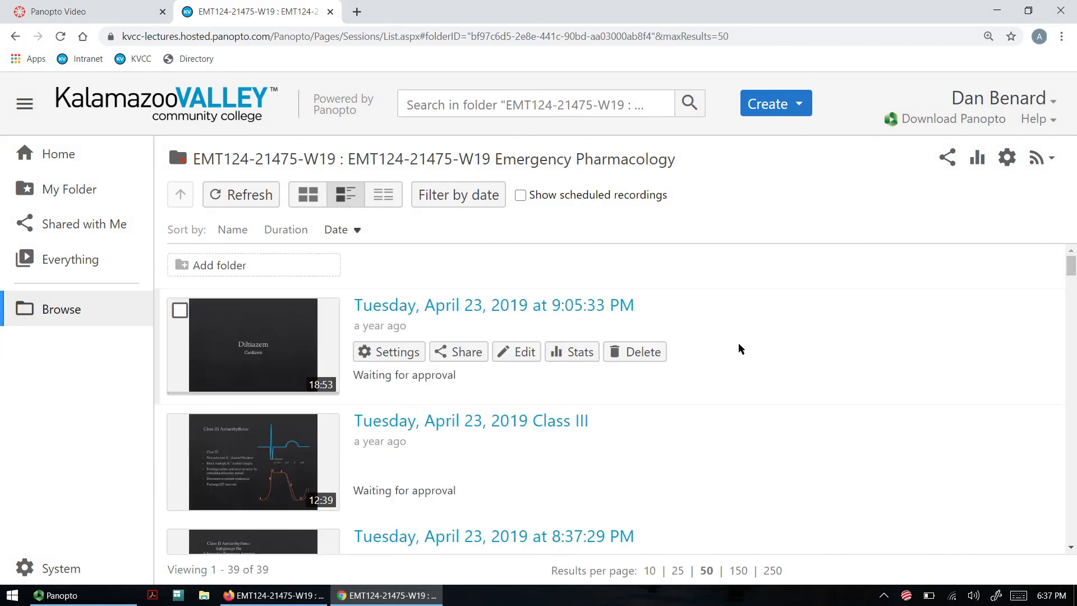
scroll(589, 354, down, 5)
scroll(444, 365, down, 5)
scroll(444, 366, down, 5)
scroll(437, 361, down, 3)
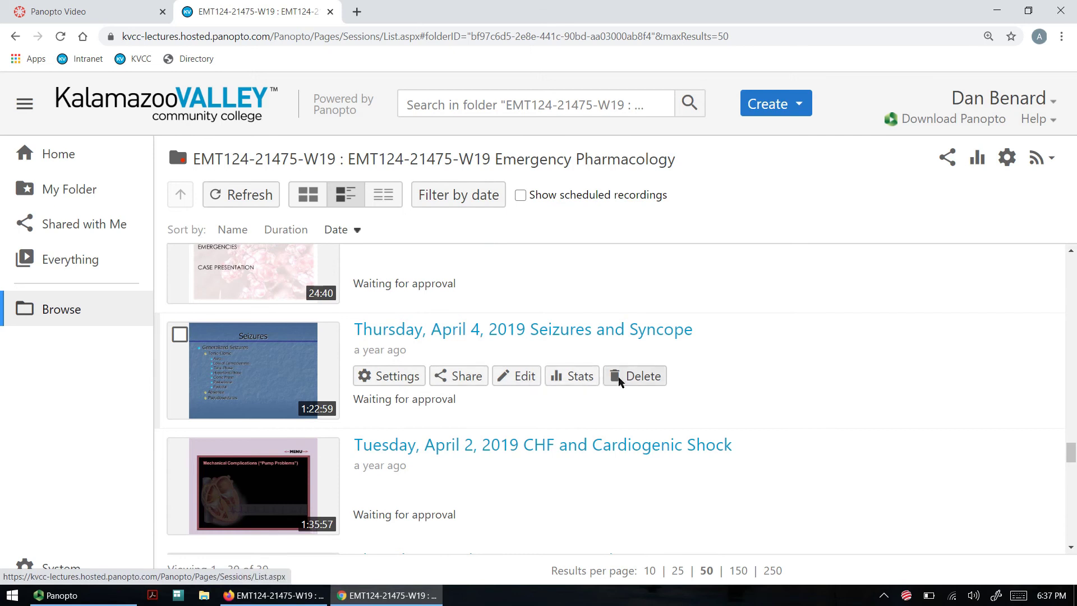
scroll(767, 379, down, 2)
scroll(767, 379, down, 5)
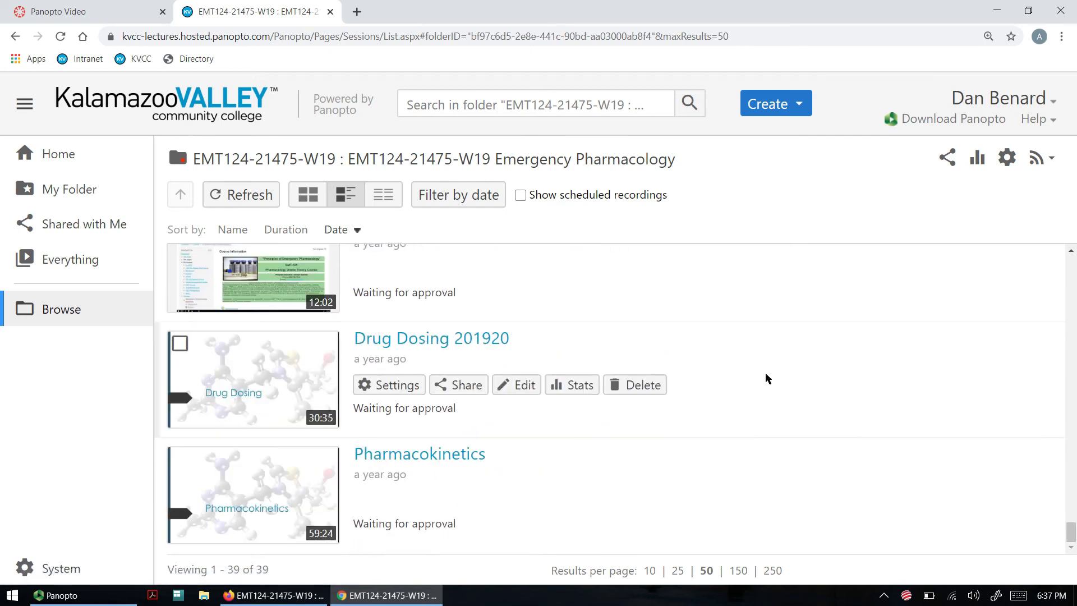
scroll(627, 348, up, 5)
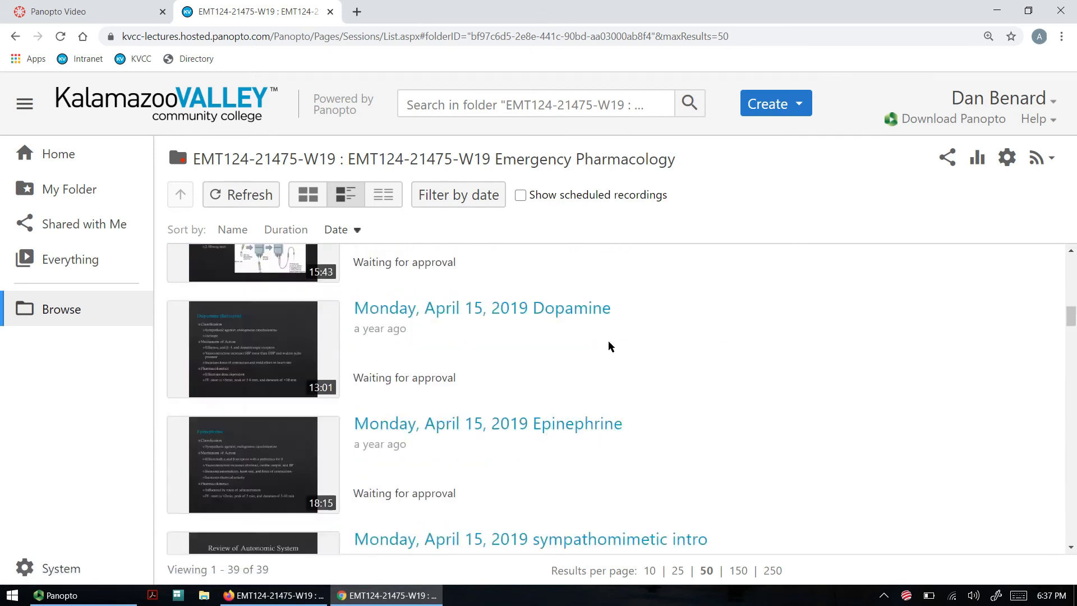
scroll(627, 349, down, 5)
click(1071, 252)
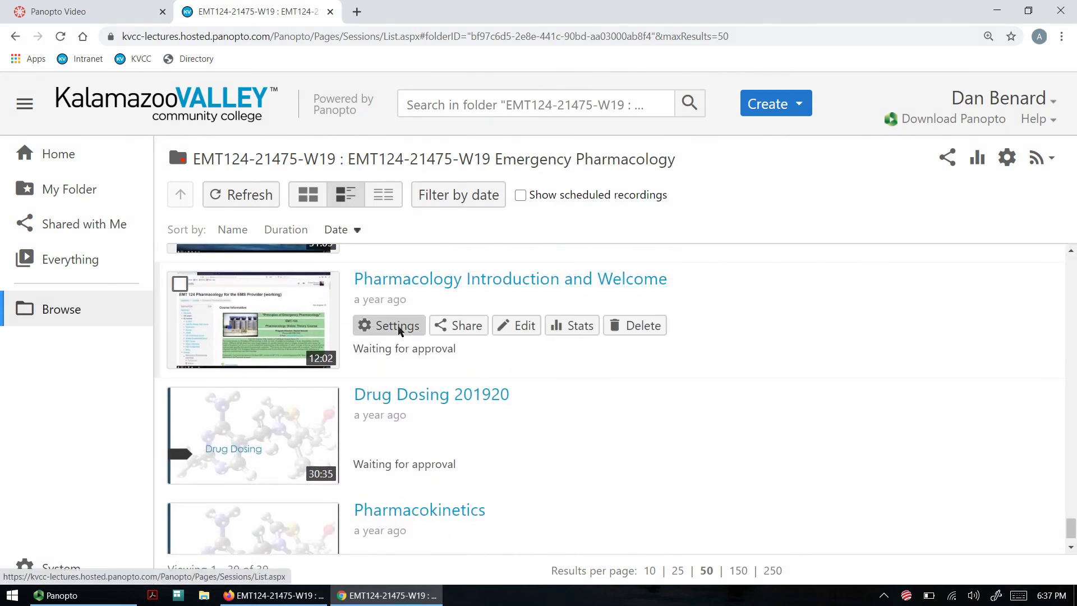
click(397, 325)
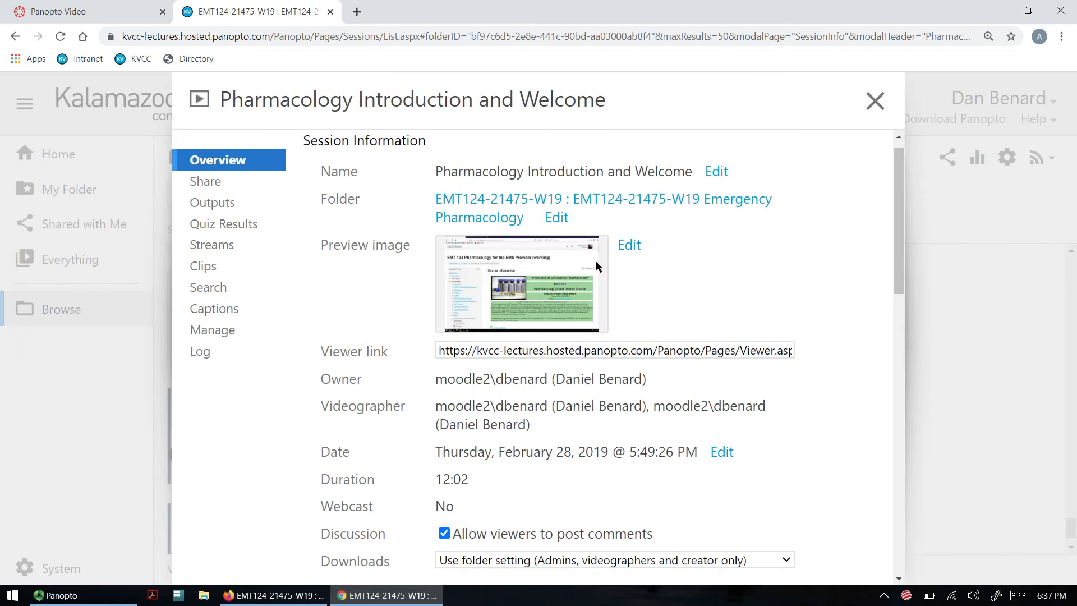
- Change the video's folder to Summer 2020 - Emergency Pharmacology-30812 under Canvas and save
click(556, 217)
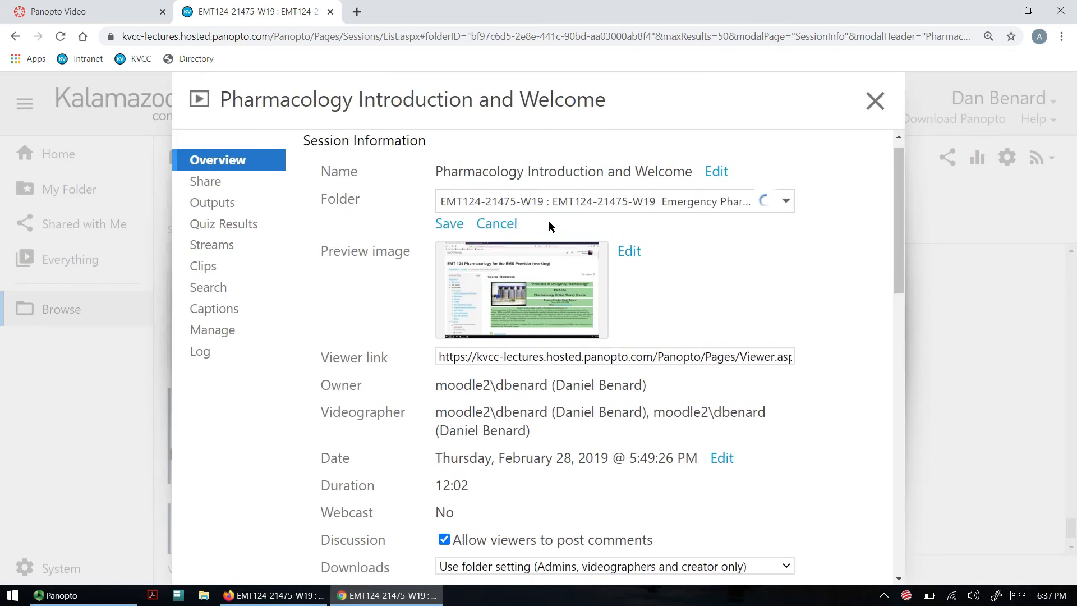
click(563, 202)
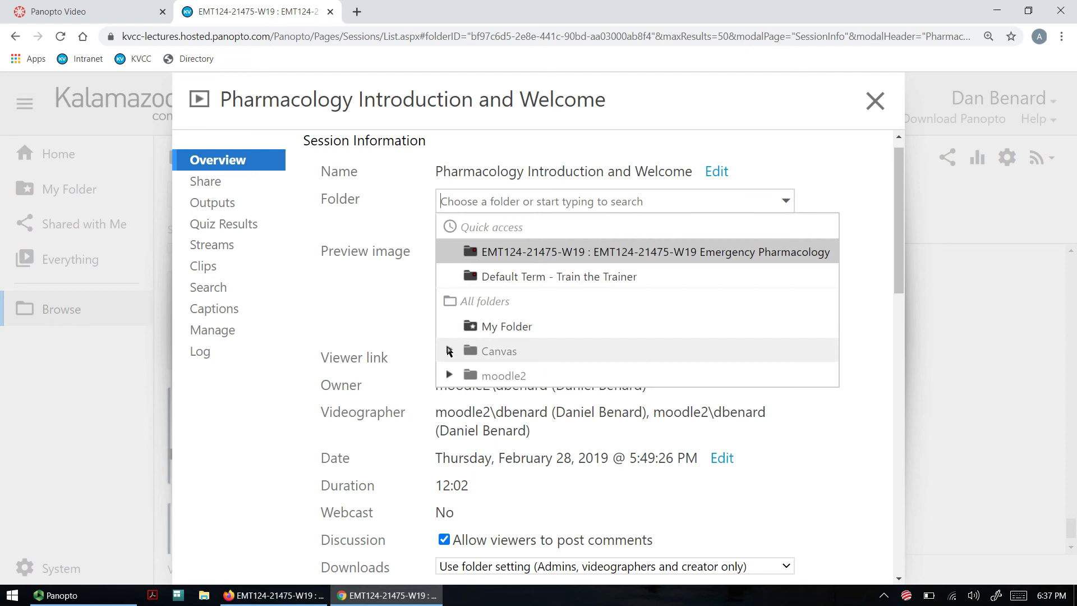
click(449, 350)
click(570, 400)
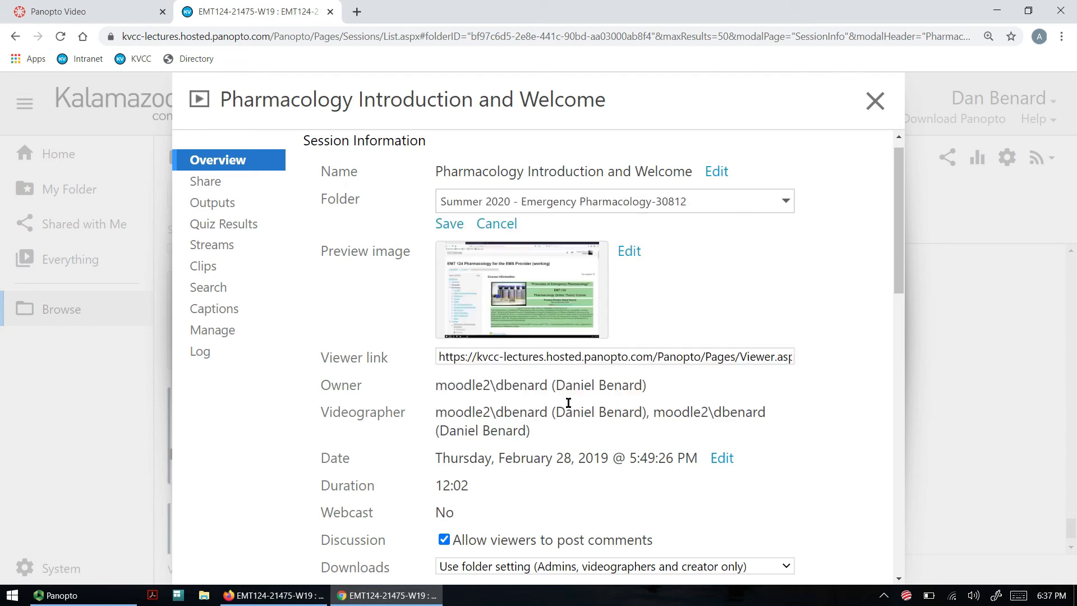
click(449, 224)
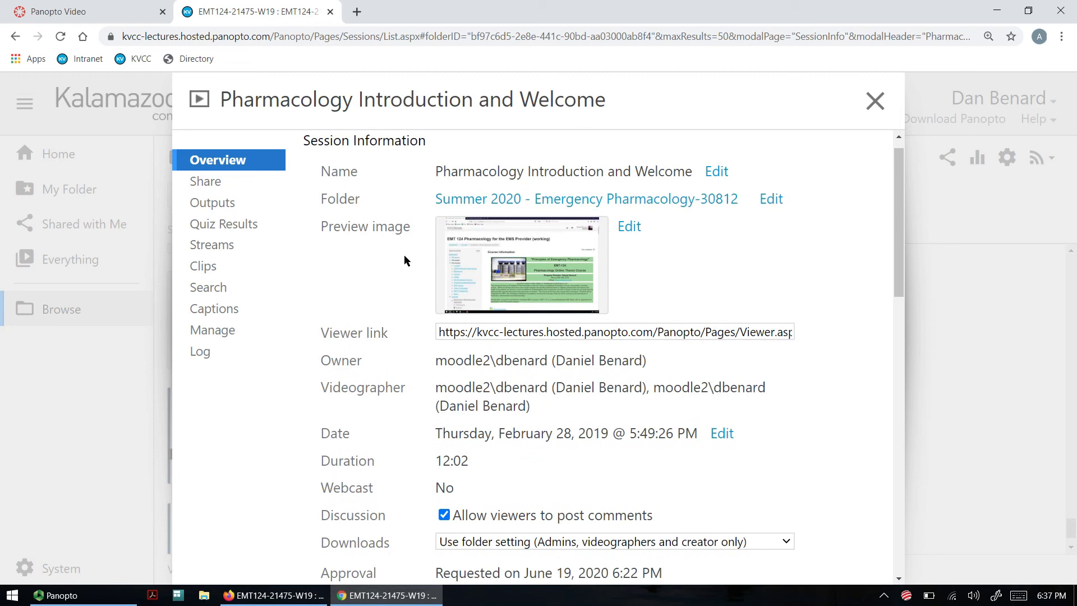
scroll(404, 255, up, 1)
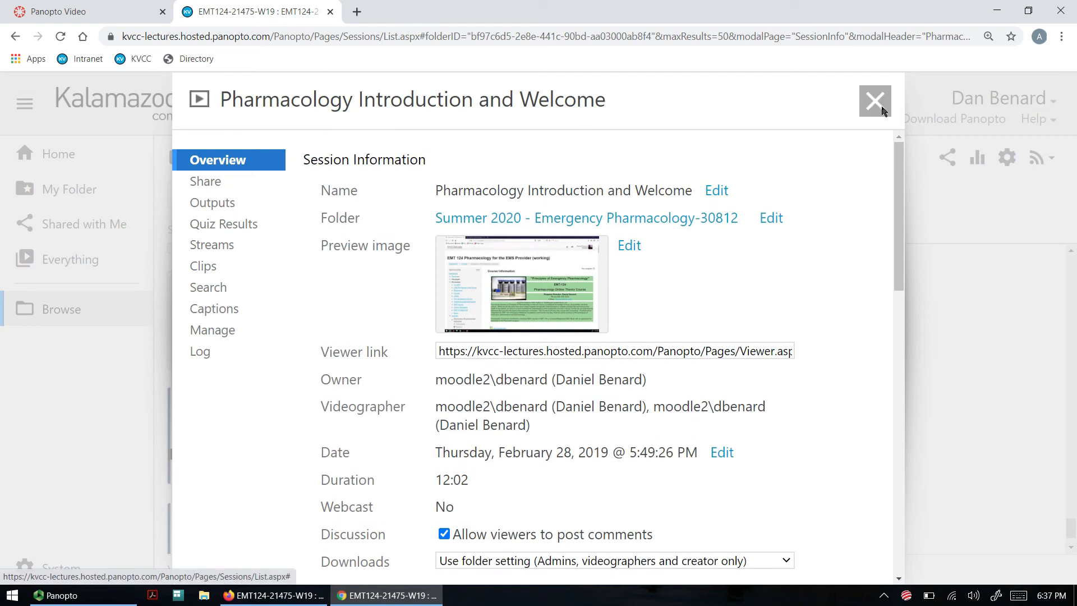
click(875, 102)
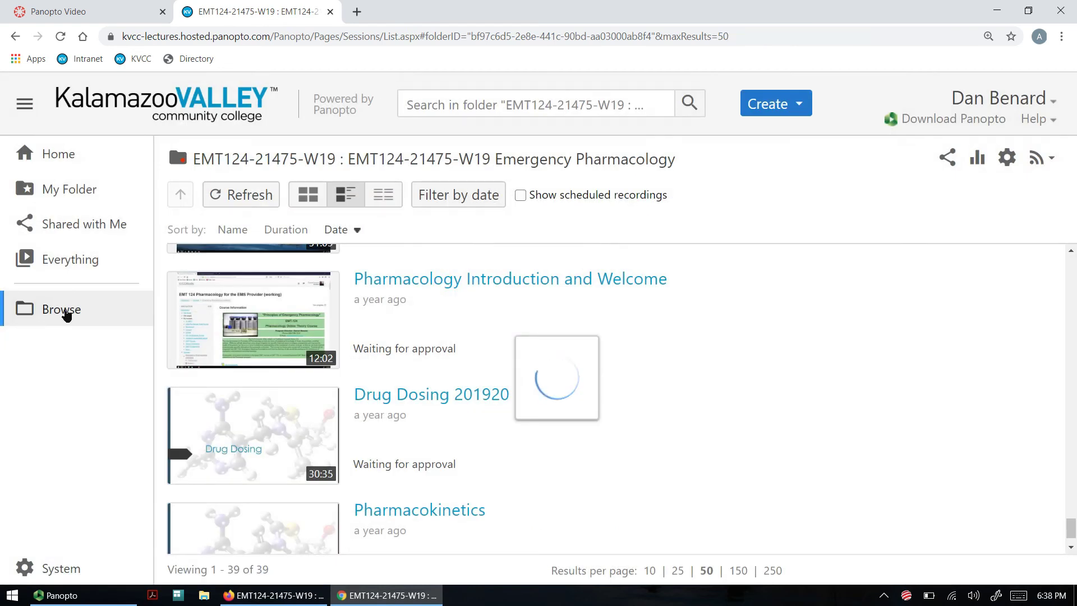
- Confirm the Summer 2020 folder holds the intro video and reload the Canvas Panopto Video page to list it
click(62, 310)
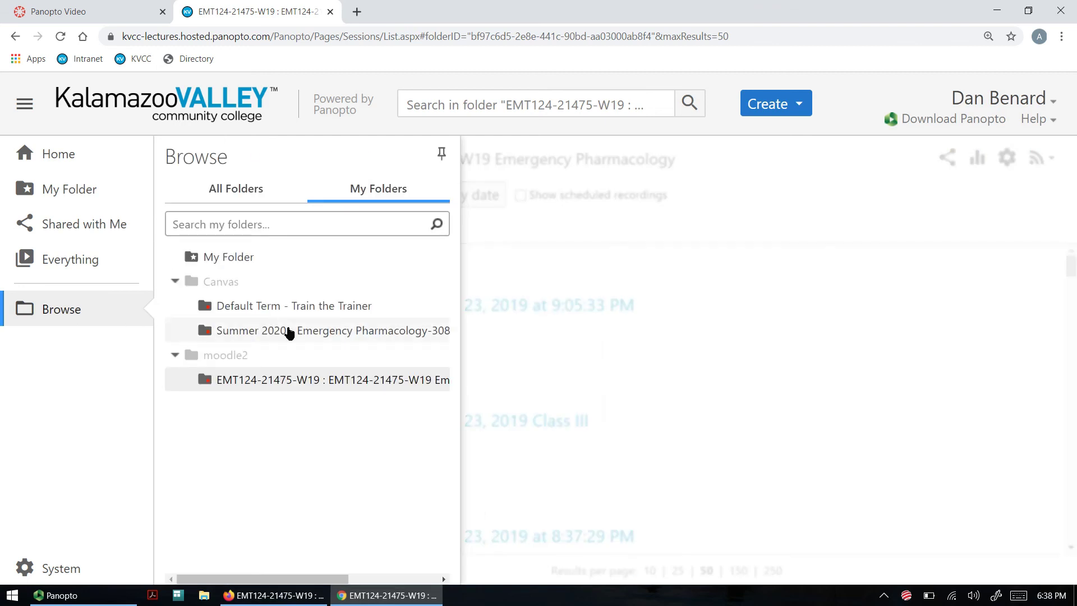
click(289, 334)
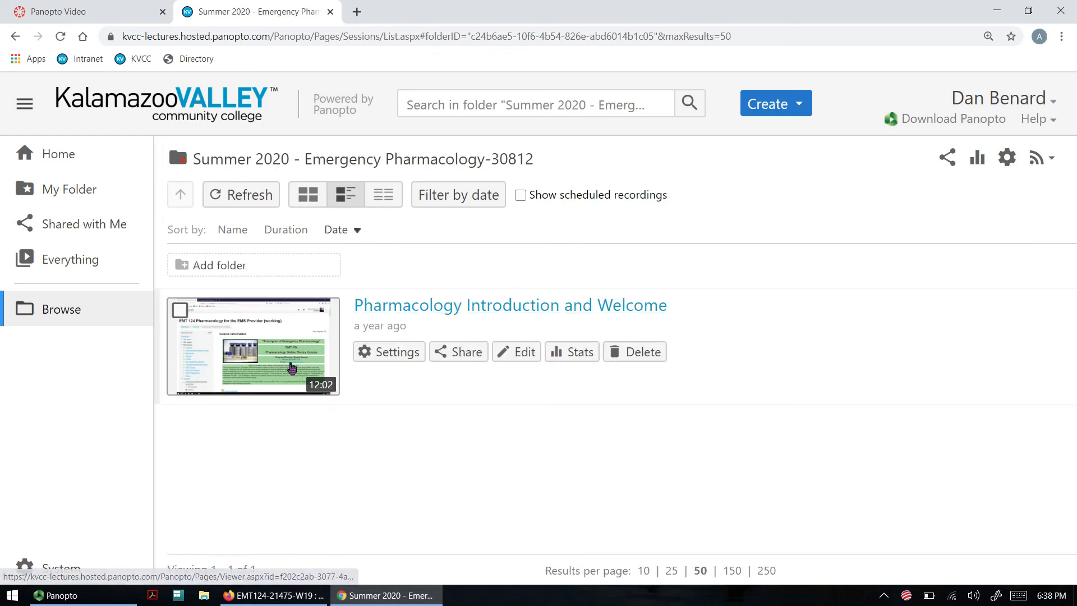
click(102, 17)
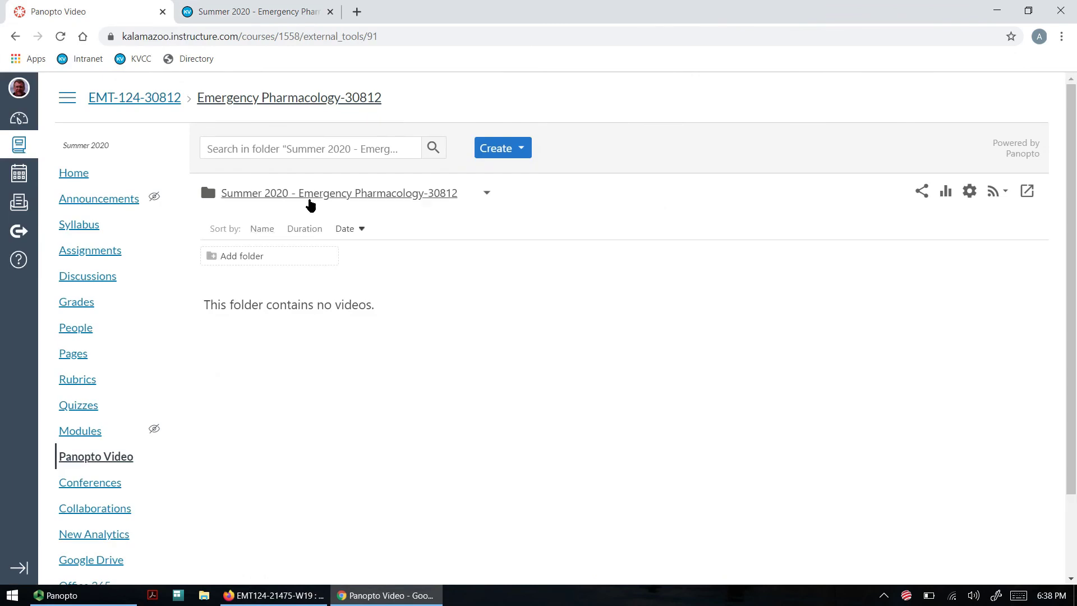
click(61, 35)
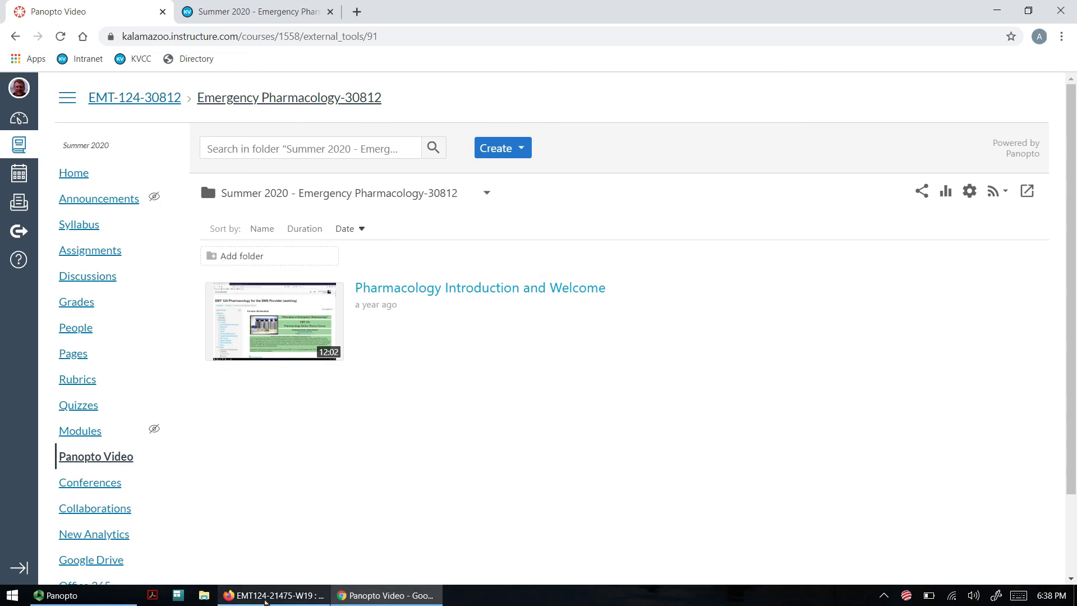
click(266, 596)
- Reload the Moodle EMT124 course page, whose embedded intro video now reports access denied
click(267, 596)
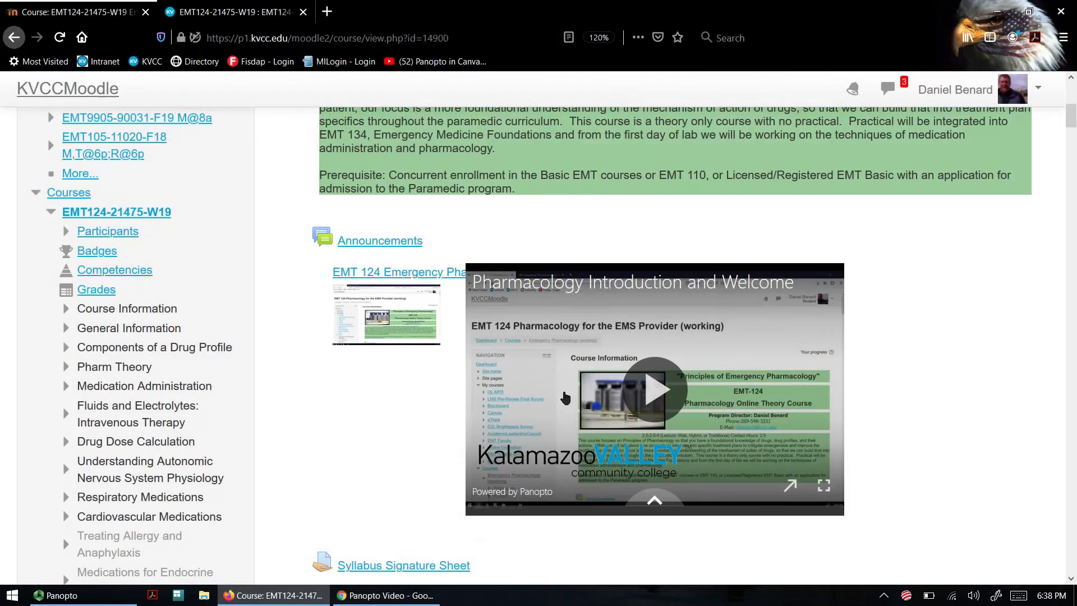
scroll(565, 396, up, 1)
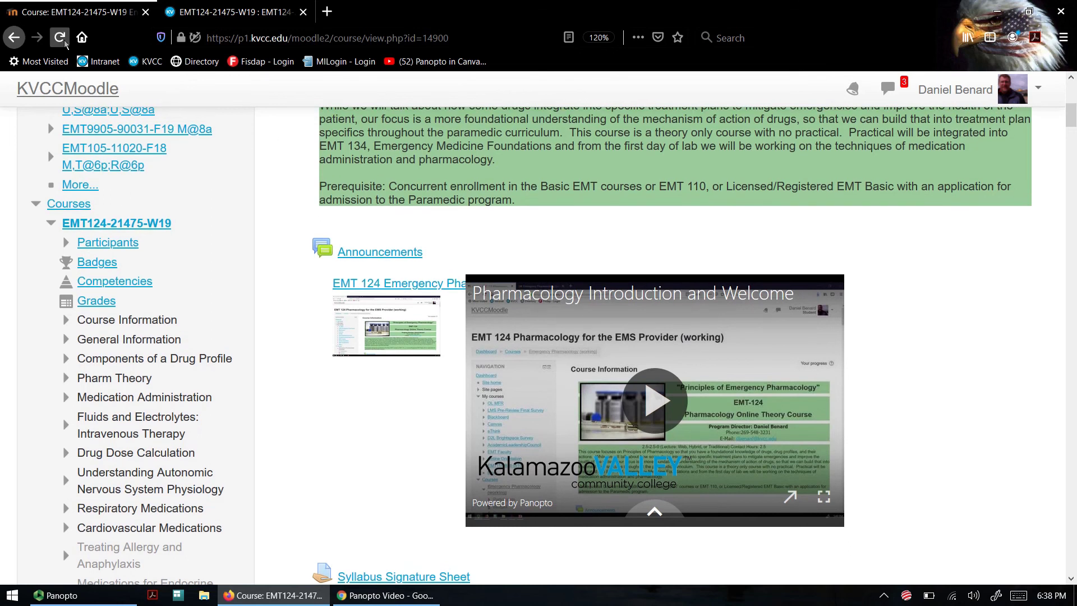
click(60, 38)
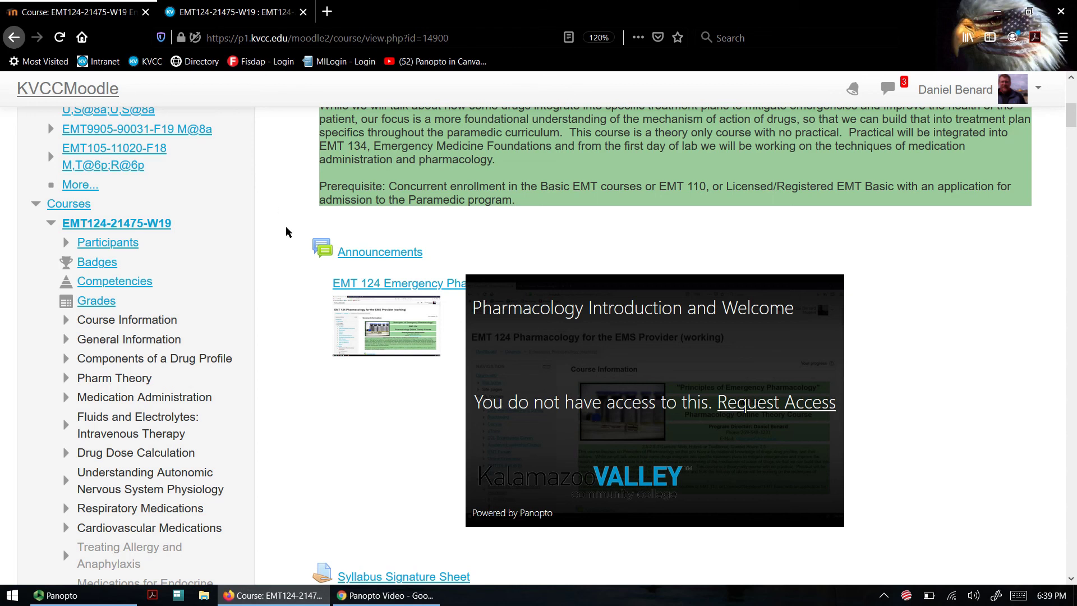
- Return to Canvas's Panopto Video page listing Pharmacology Introduction and Welcome
click(387, 596)
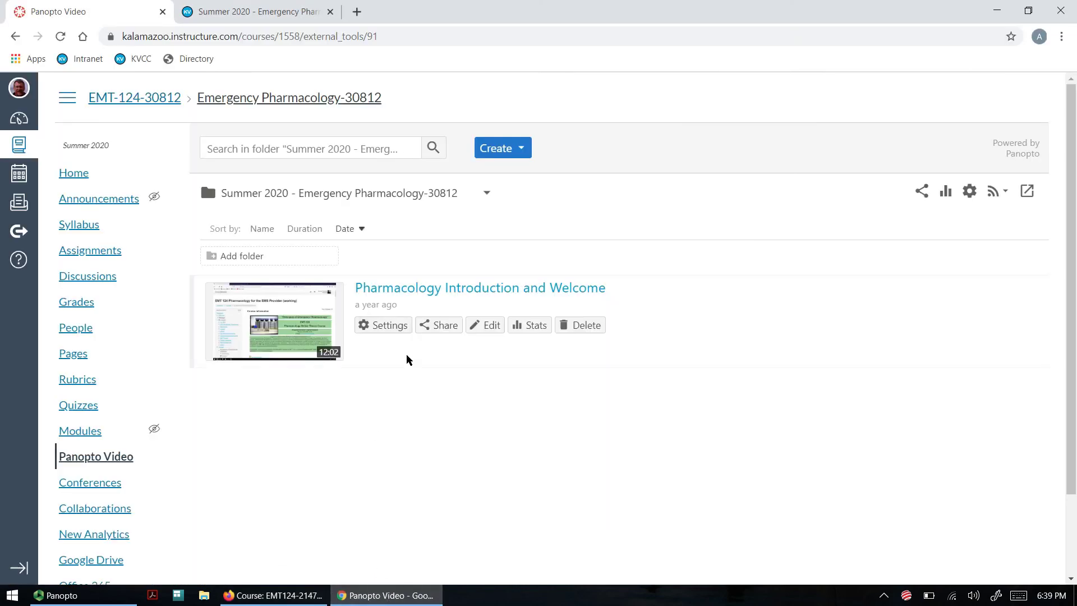